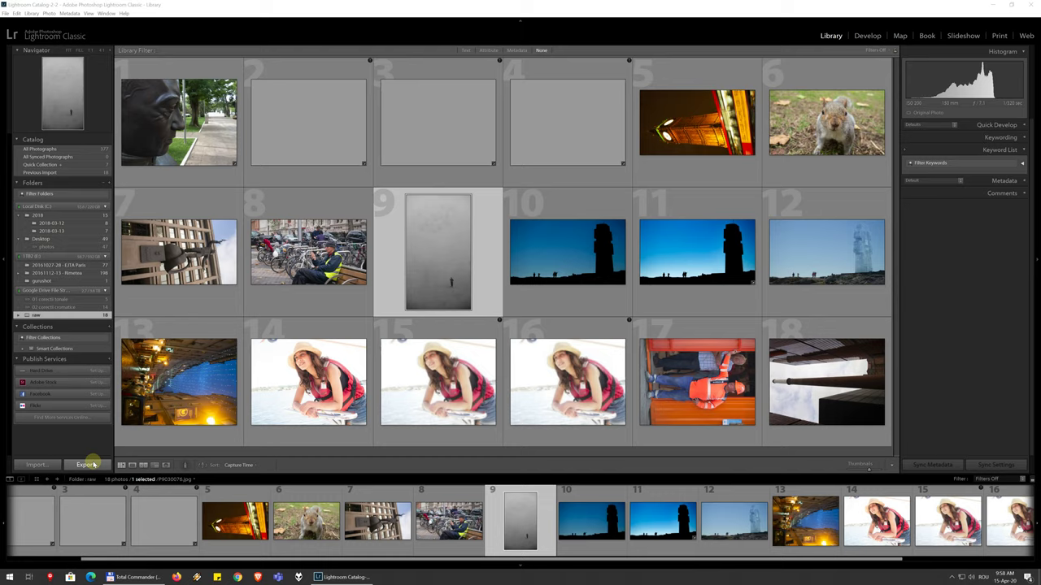
Step: Focus Lightroom Classic and open the Import dialog from the left panel's Import... button
{"action": "left_click", "coordinate": [50, 465]}
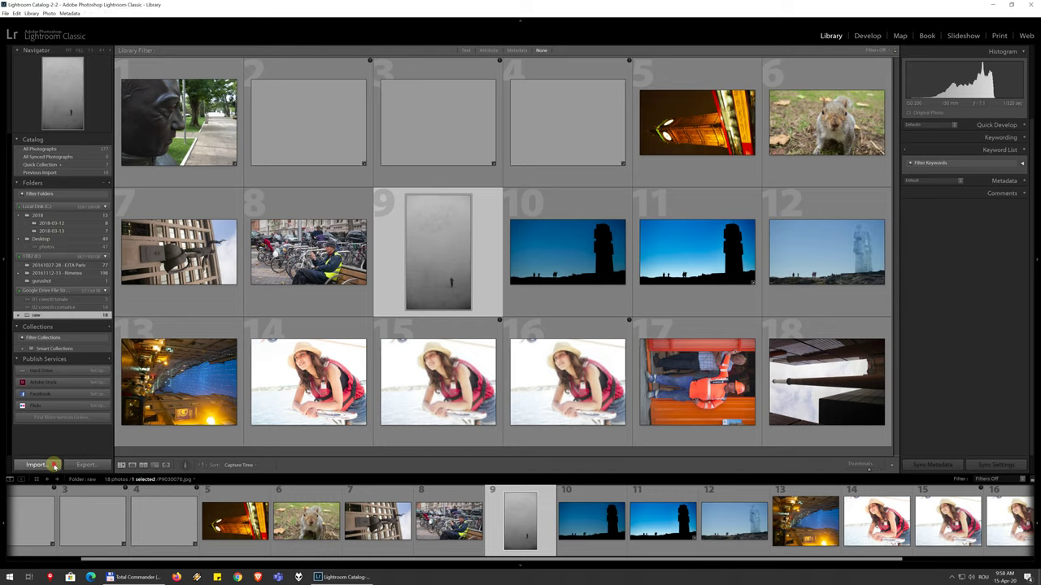
{"action": "left_click", "coordinate": [53, 465]}
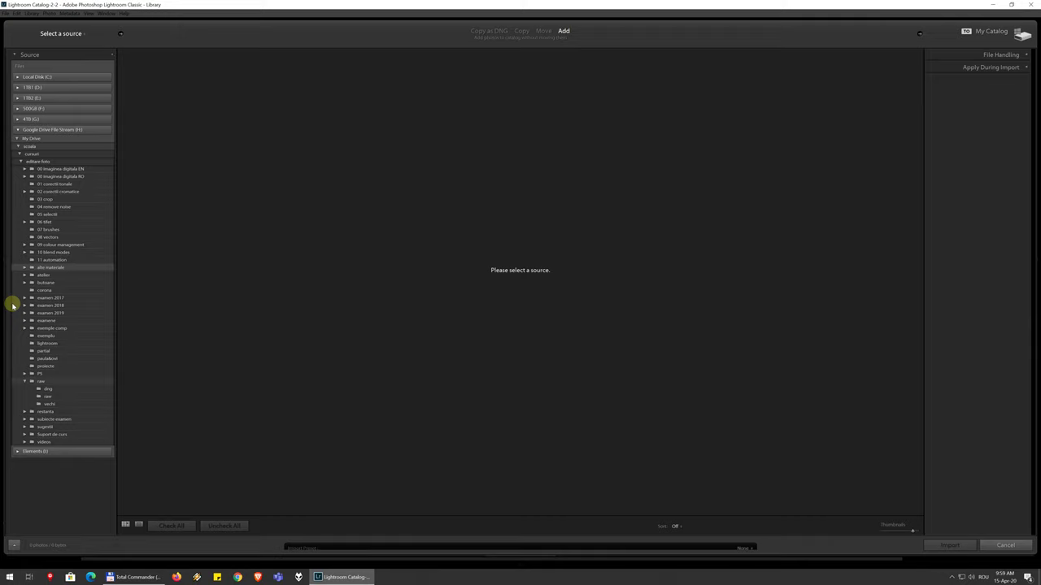
Step: Choose the 'partial' folder as the source and mark all six photos for import
{"action": "left_click", "coordinate": [40, 351]}
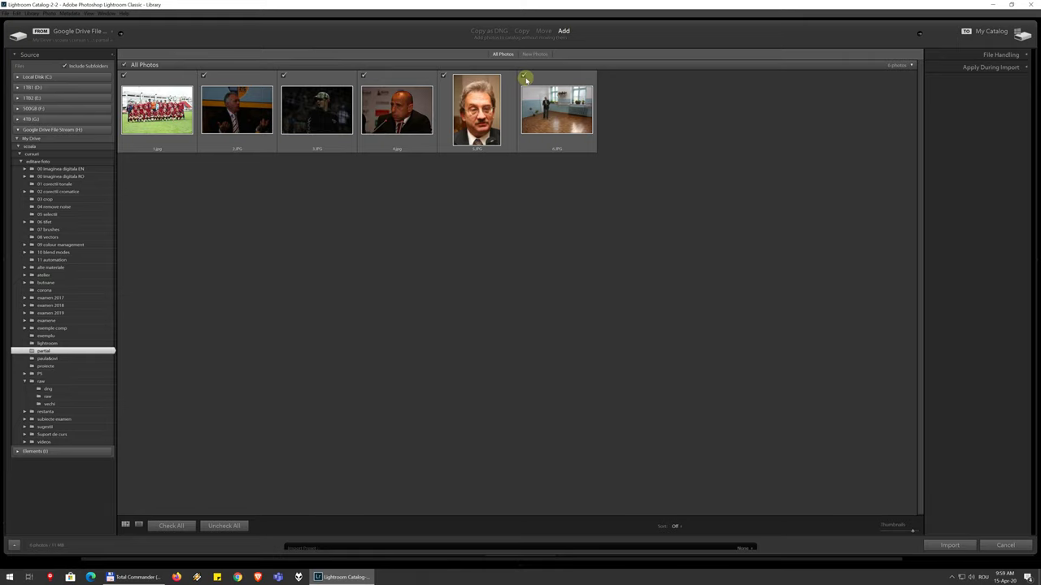
{"action": "left_click", "coordinate": [523, 76]}
{"action": "left_click", "coordinate": [522, 76]}
{"action": "left_click", "coordinate": [443, 76]}
{"action": "left_click", "coordinate": [171, 526]}
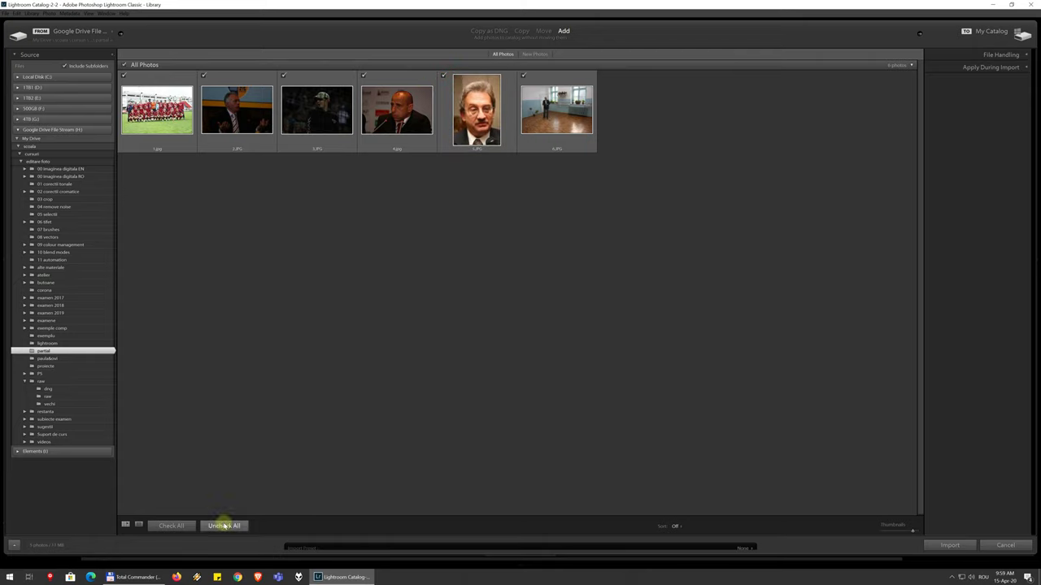
Step: Preview photos, including the team photo, enlarged in Loupe view, then return to Grid view
{"action": "left_click", "coordinate": [139, 525]}
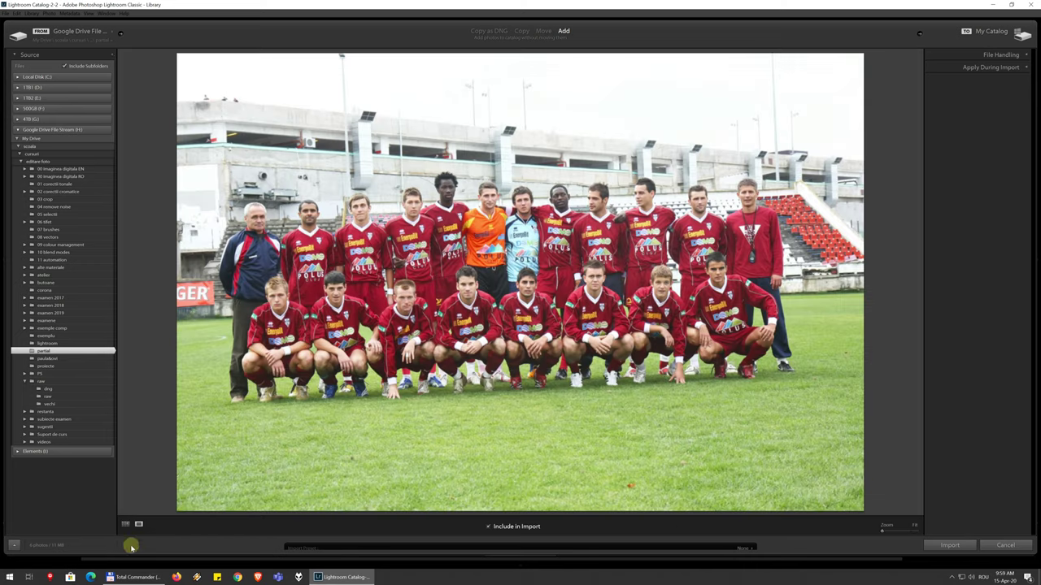
{"action": "left_click", "coordinate": [127, 525]}
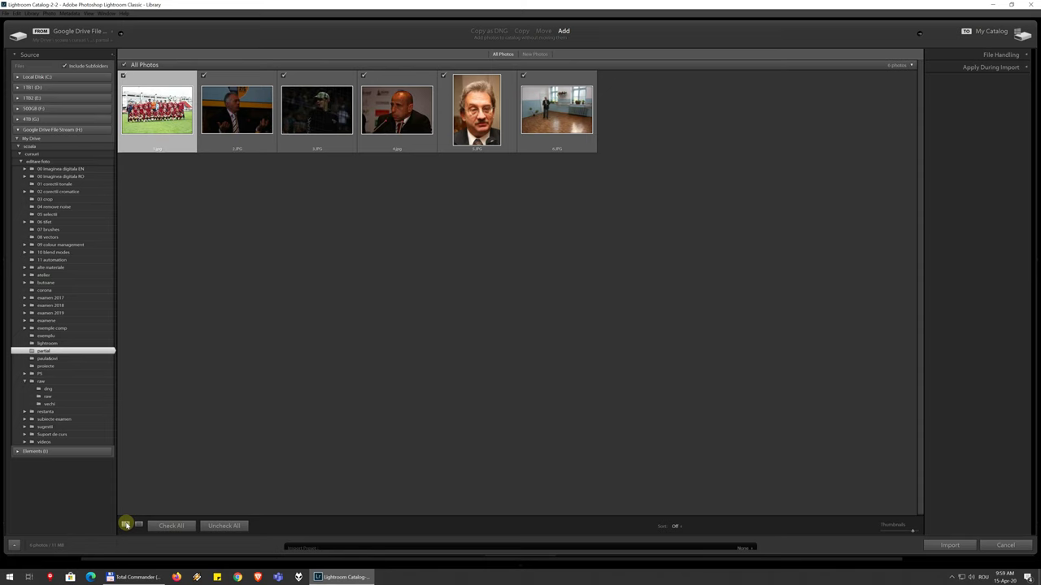
{"action": "left_click", "coordinate": [138, 525]}
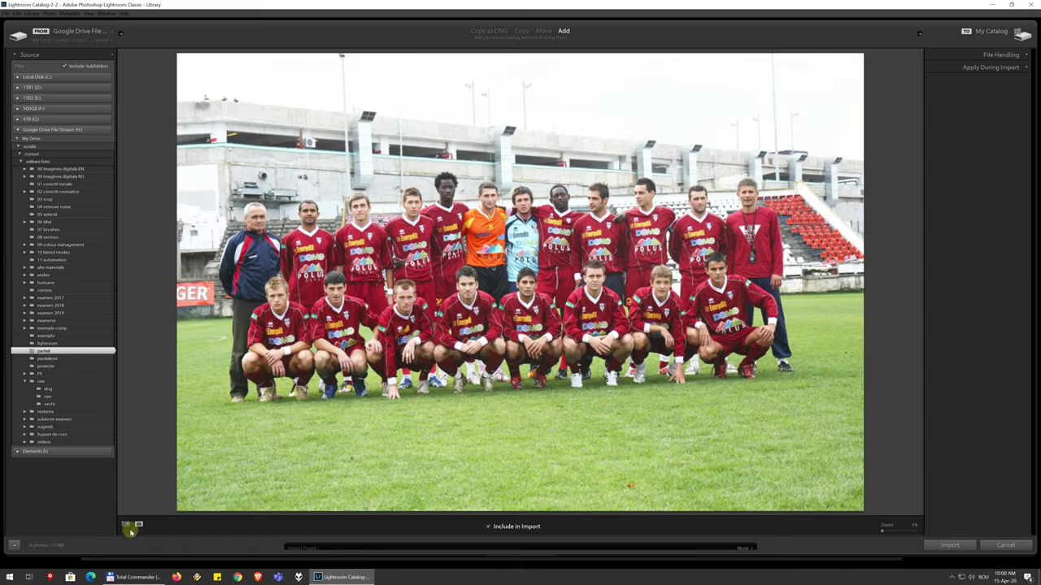
{"action": "left_click", "coordinate": [127, 525]}
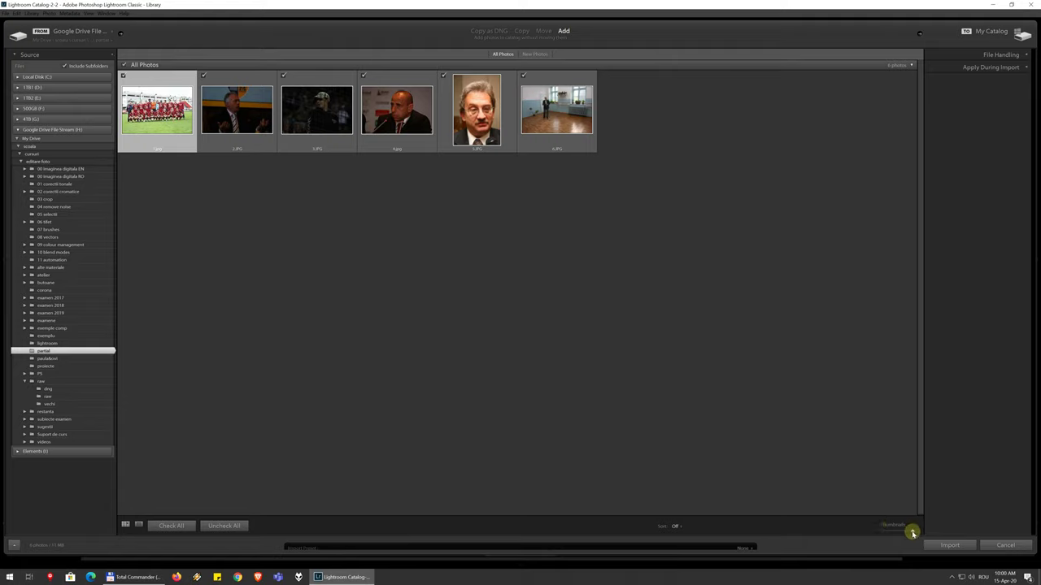
Step: Shrink and then partly enlarge the import thumbnails with the Thumbnails slider
{"action": "left_click_drag", "start_coordinate": [913, 533], "coordinate": [894, 532]}
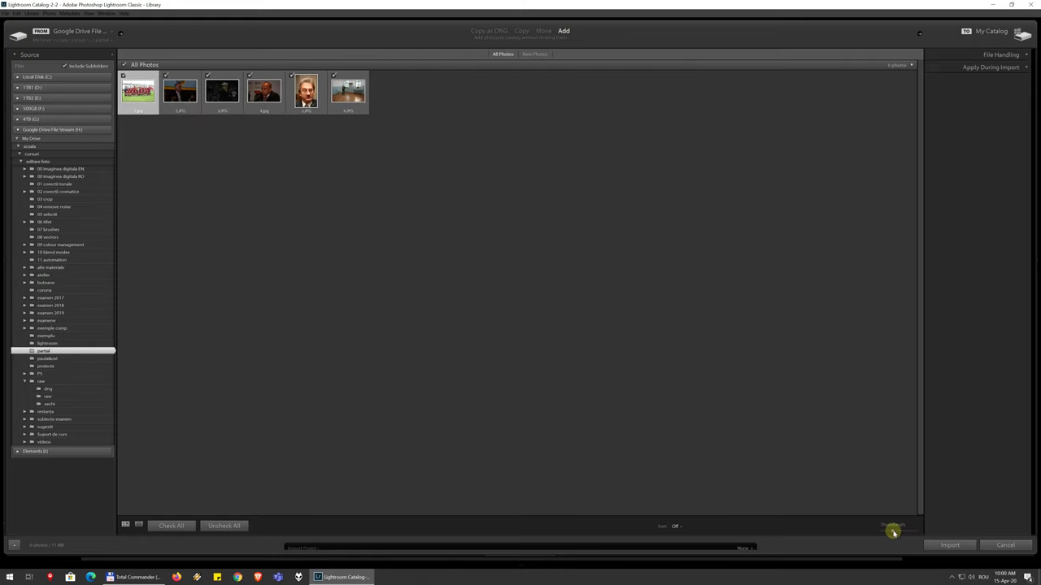
{"action": "left_click_drag", "start_coordinate": [892, 533], "coordinate": [905, 531]}
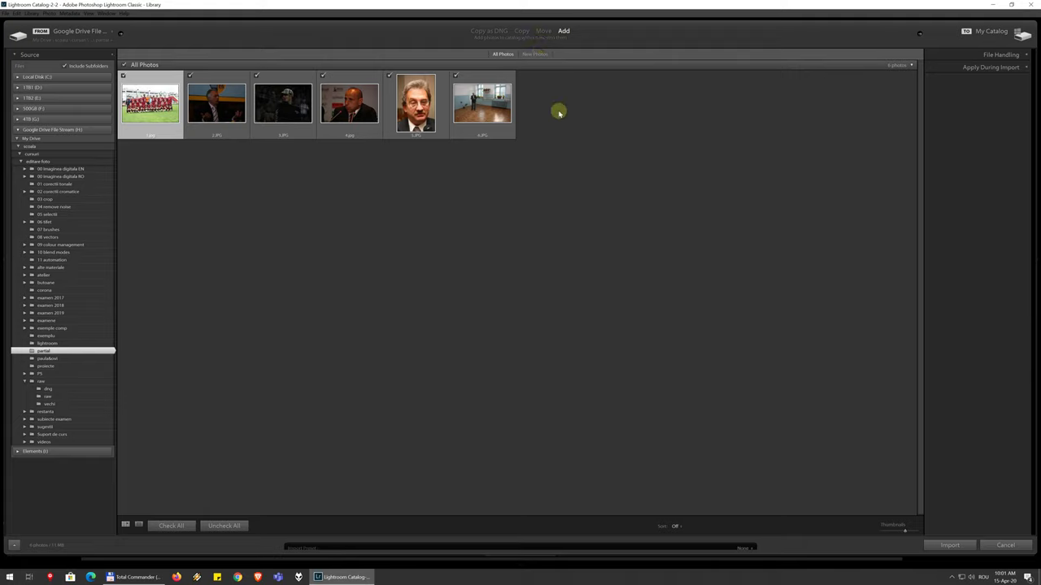
Step: Set the import mode to Copy as DNG, after trying Copy and Move
{"action": "left_click", "coordinate": [521, 31]}
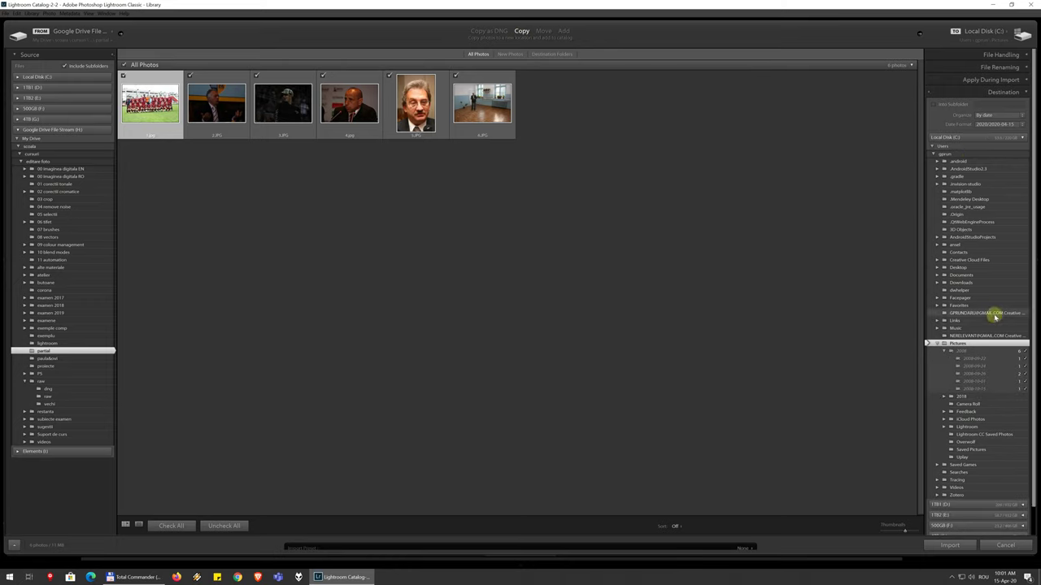
{"action": "left_click", "coordinate": [543, 31]}
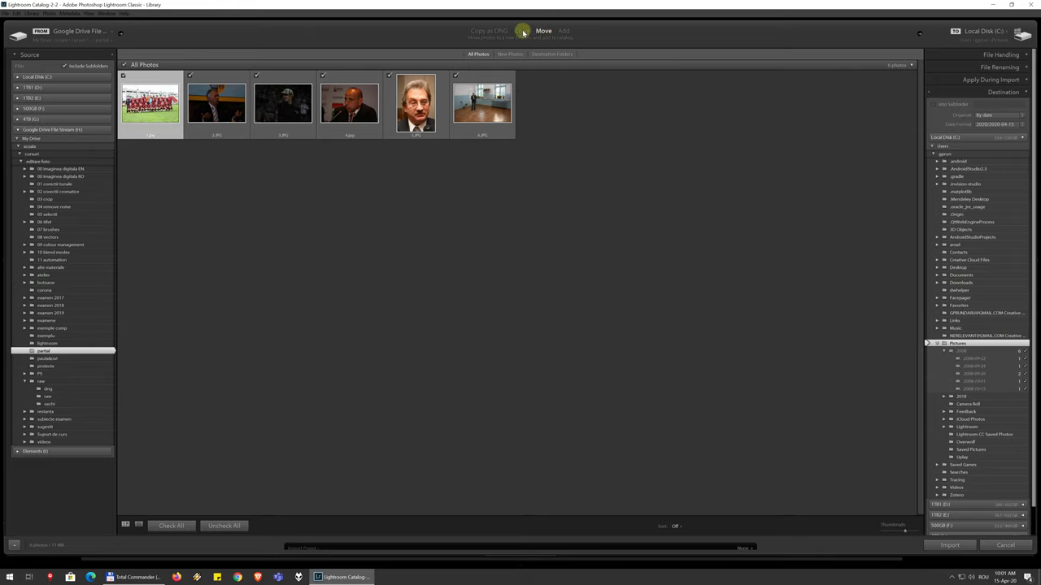
{"action": "left_click", "coordinate": [488, 31]}
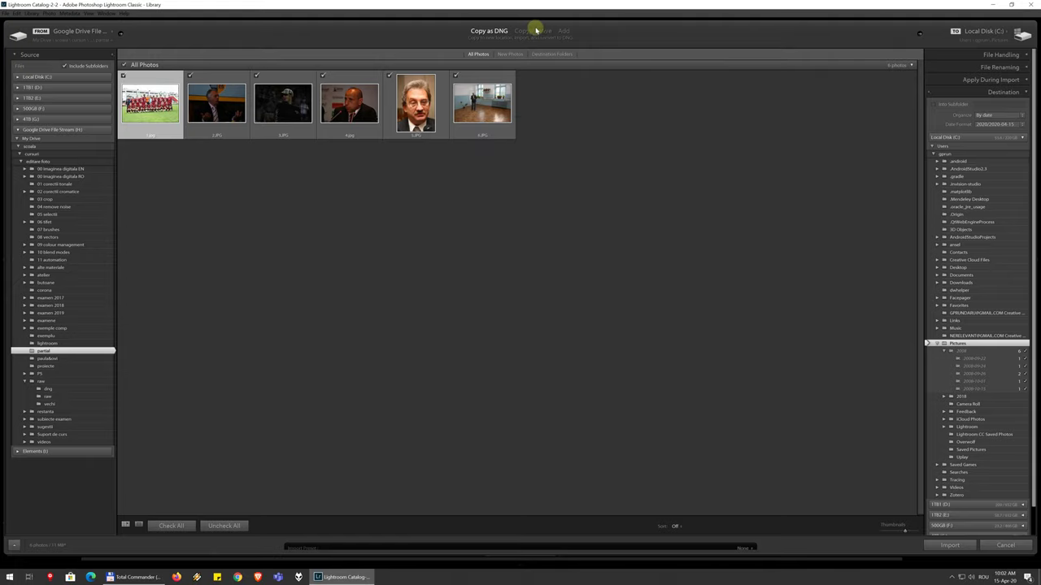
Step: Switch the import to Add, keep Minimal previews and enable Build Smart Previews
{"action": "left_click", "coordinate": [564, 31]}
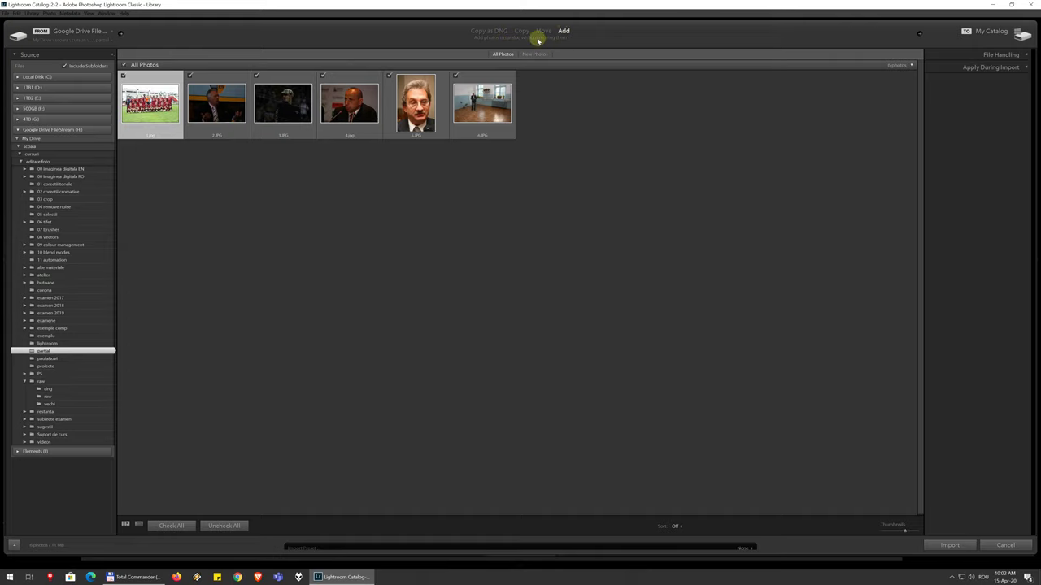
{"action": "left_click", "coordinate": [1021, 57]}
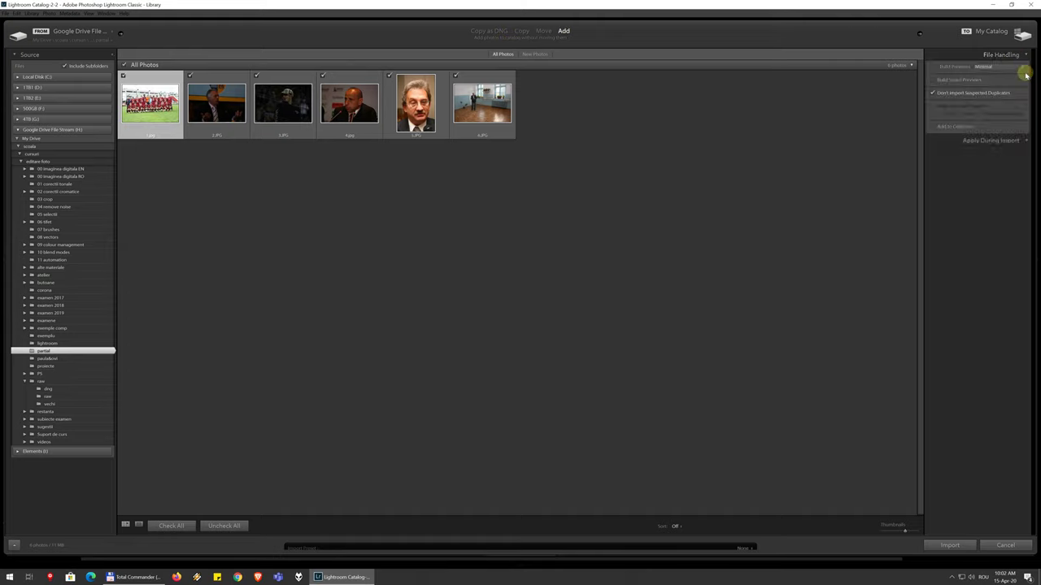
{"action": "left_click", "coordinate": [1027, 142]}
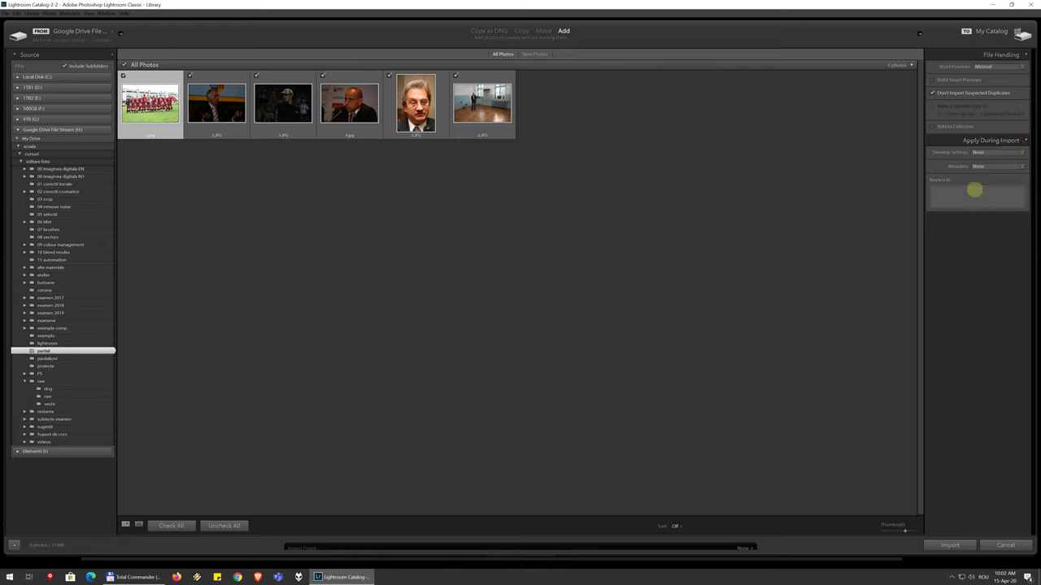
{"action": "left_click", "coordinate": [996, 68]}
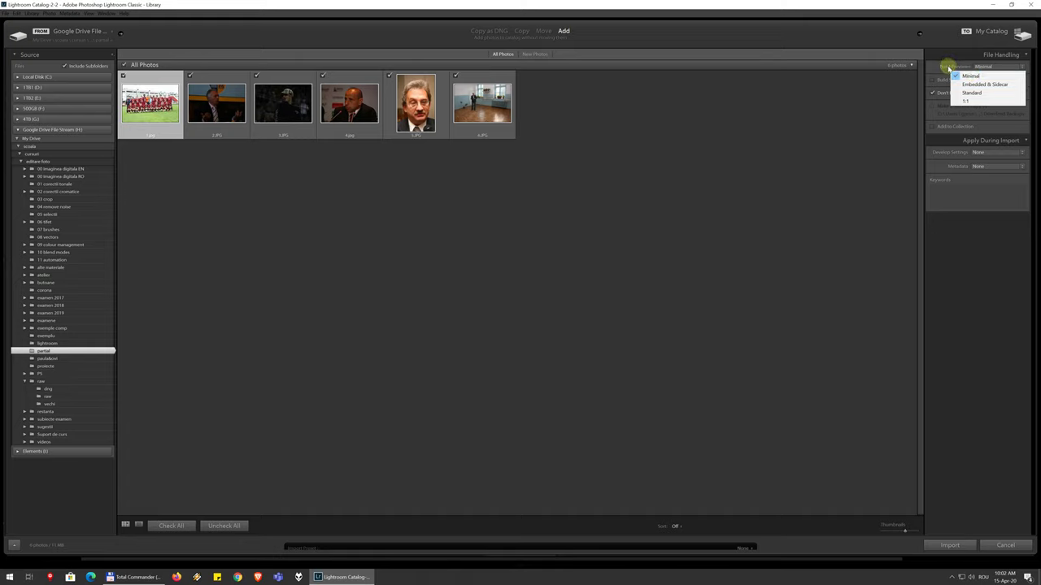
{"action": "left_click", "coordinate": [948, 66]}
{"action": "left_click", "coordinate": [933, 79]}
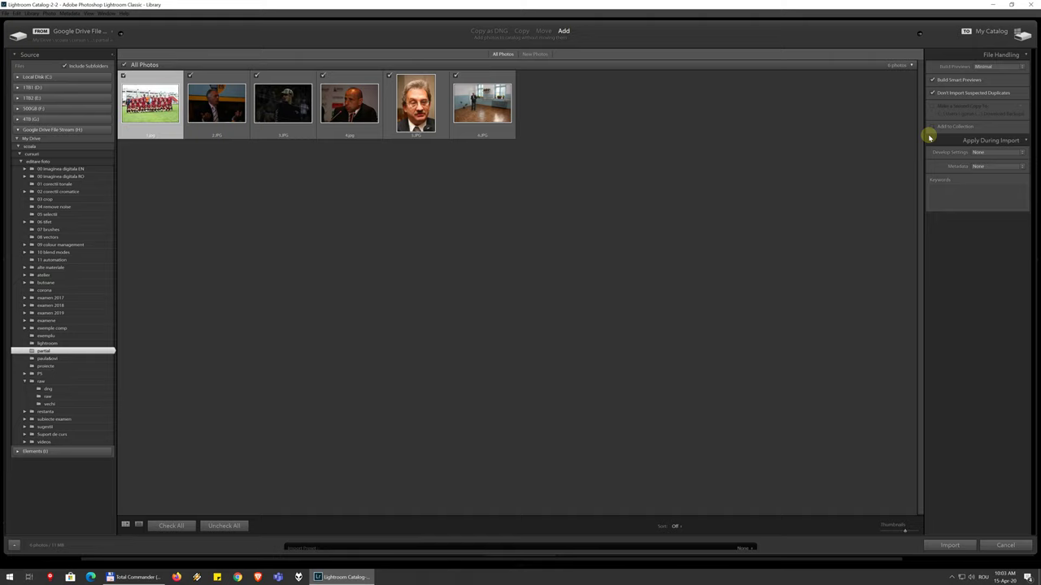
Step: Browse the Develop Settings presets and leave the setting at None
{"action": "left_click", "coordinate": [985, 152]}
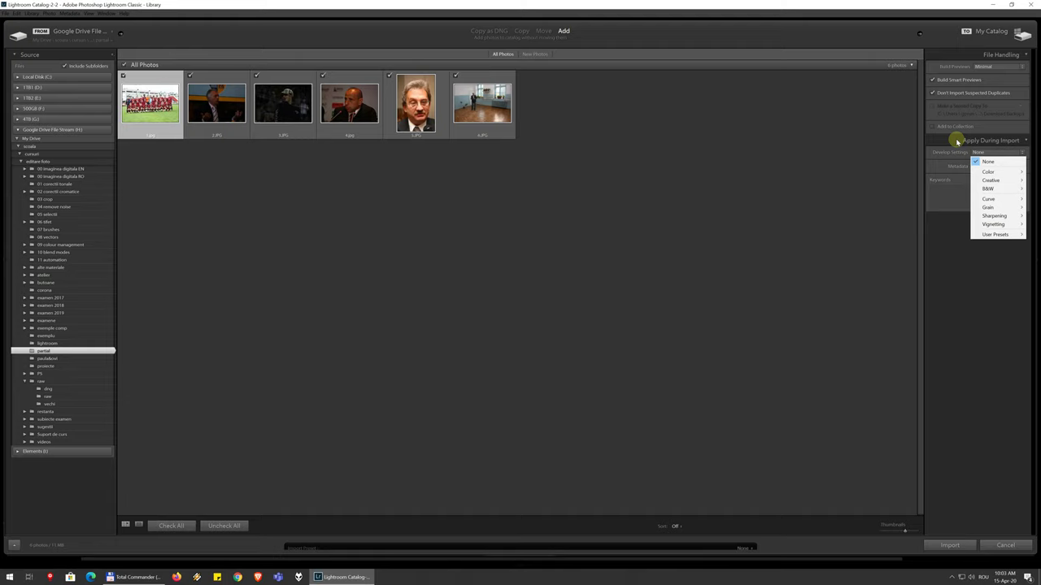
{"action": "mouse_move", "coordinate": [986, 217]}
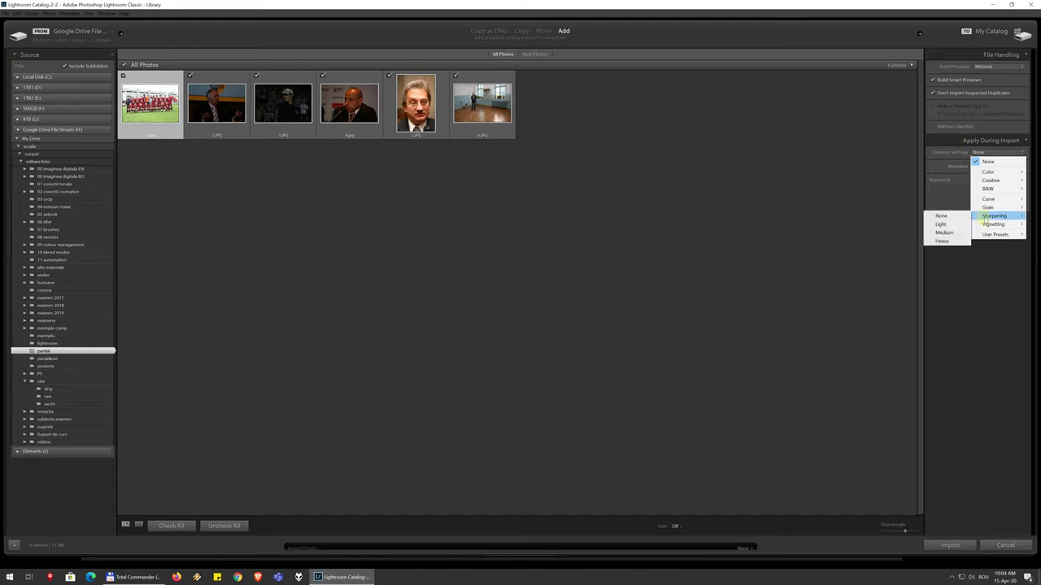
{"action": "left_click", "coordinate": [945, 153]}
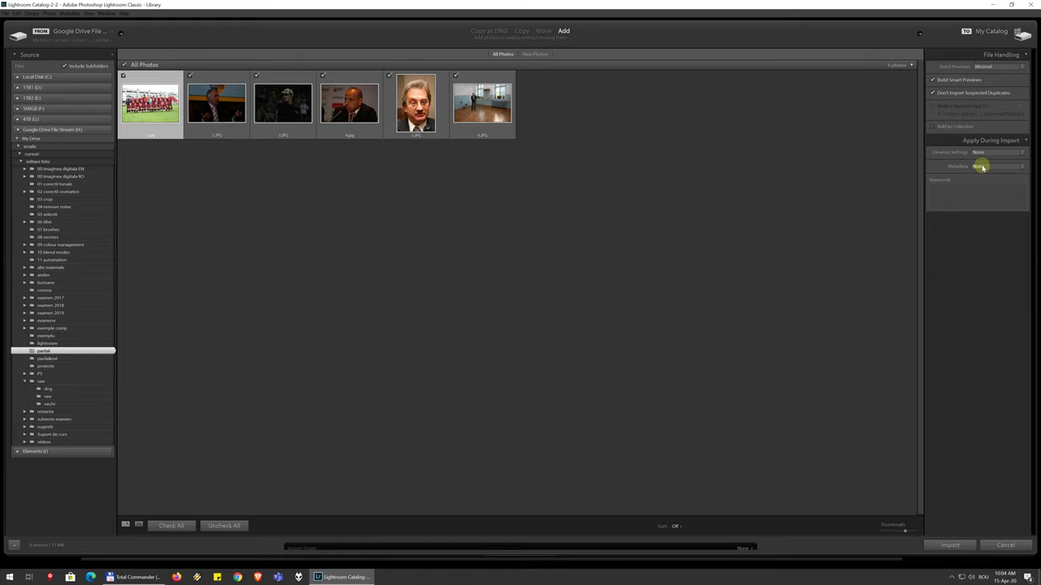
Step: Keep the Metadata preset at None and enter the keywords 'press photos, portrait'
{"action": "left_click", "coordinate": [981, 166]}
{"action": "left_click", "coordinate": [943, 167]}
{"action": "left_click", "coordinate": [981, 166]}
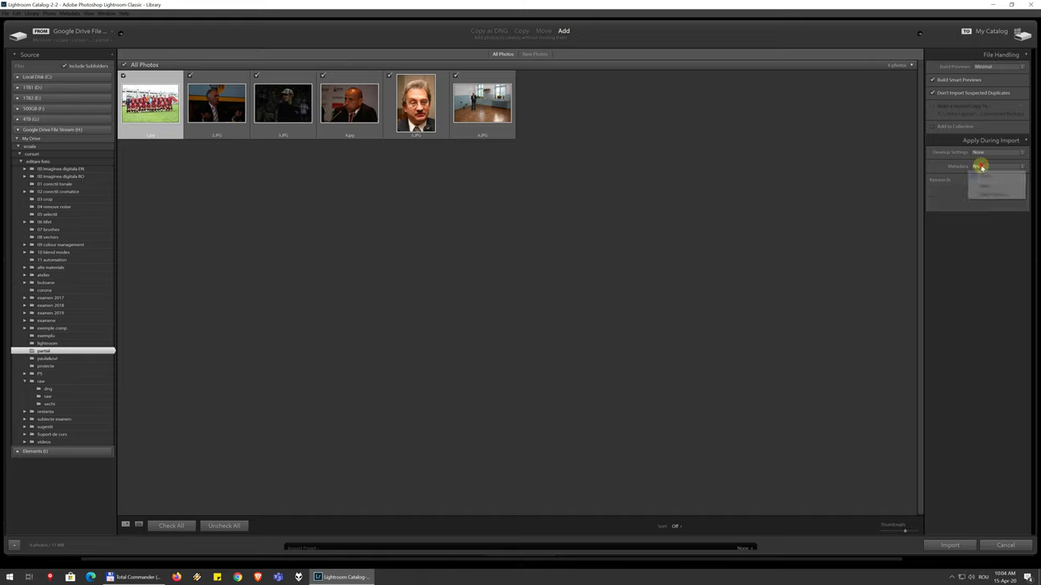
{"action": "left_click", "coordinate": [939, 170]}
{"action": "left_click", "coordinate": [944, 195]}
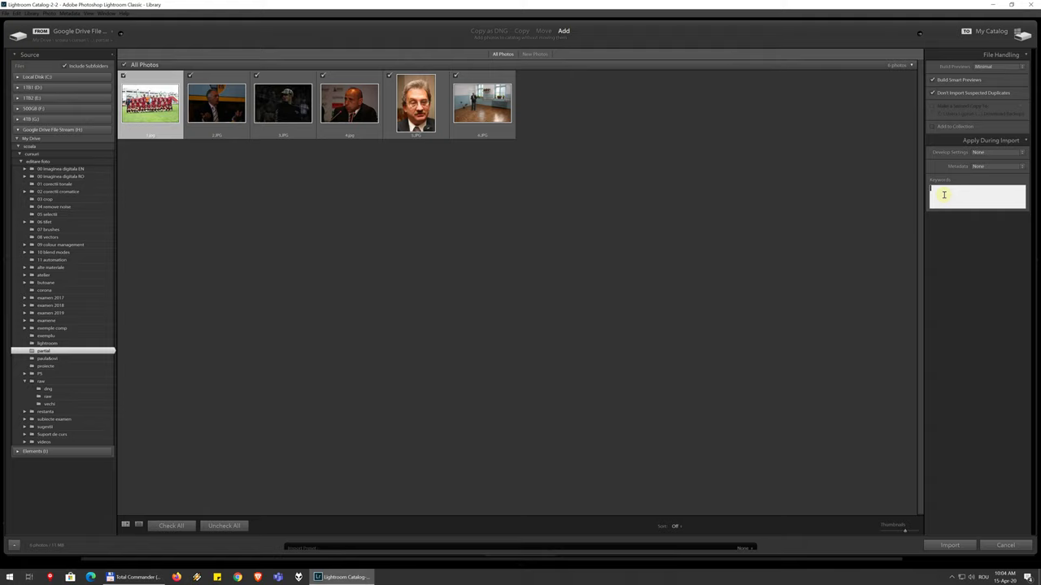
{"action": "type", "text": "press photos, portrait"}
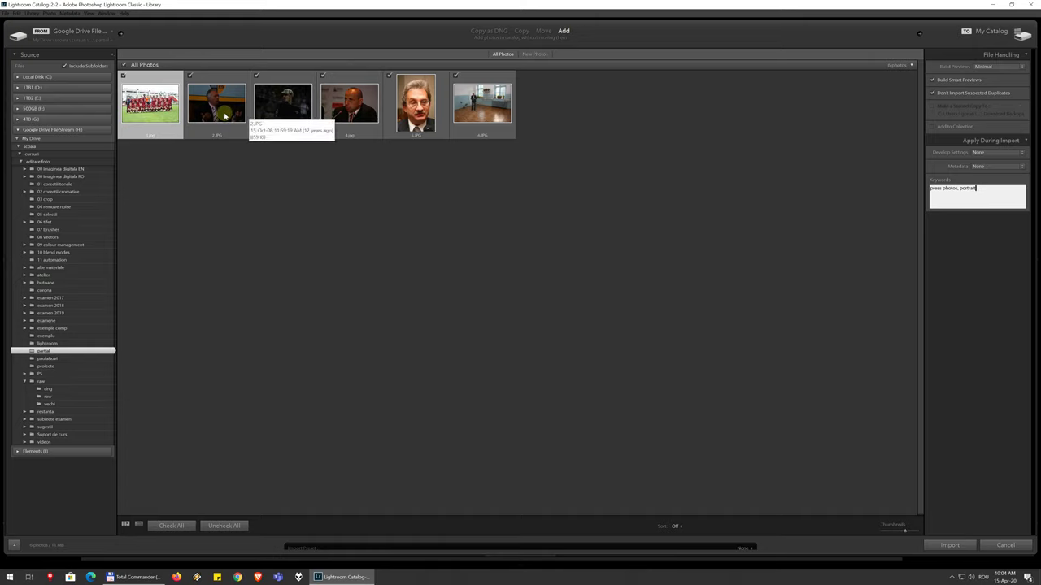
Step: Select 2.JPG through 5.JPG and uncheck 6.JPG and 1.jpg
{"action": "left_click", "coordinate": [230, 112]}
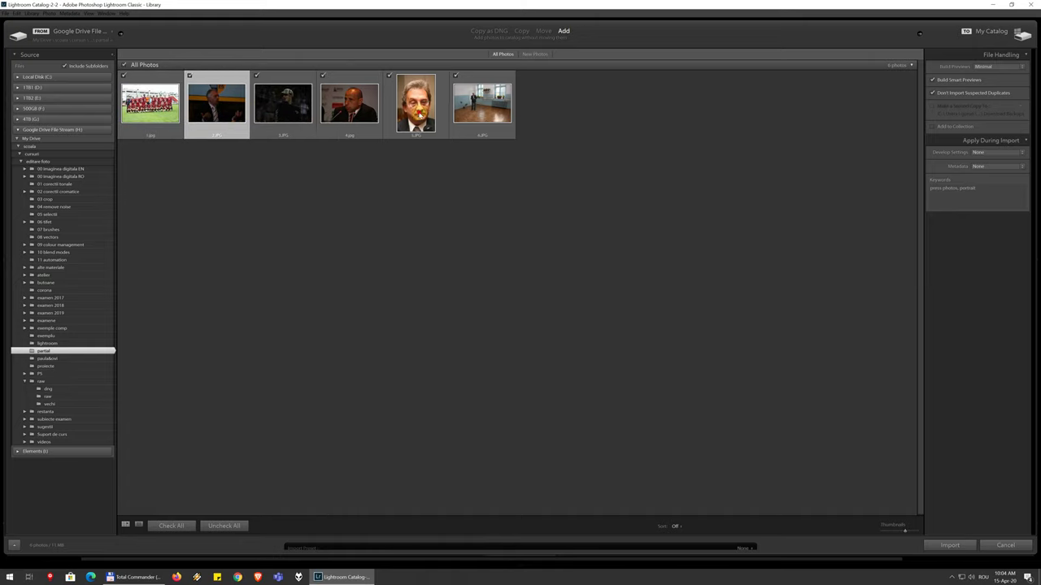
{"action": "left_click", "coordinate": [418, 113], "text": "shift"}
{"action": "left_click", "coordinate": [979, 188]}
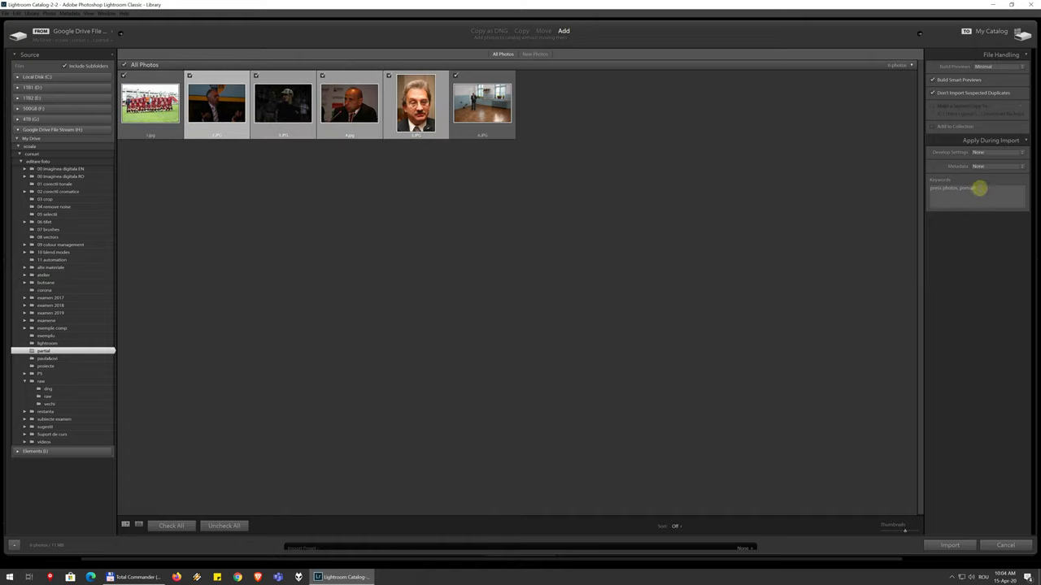
{"action": "left_click", "coordinate": [455, 76]}
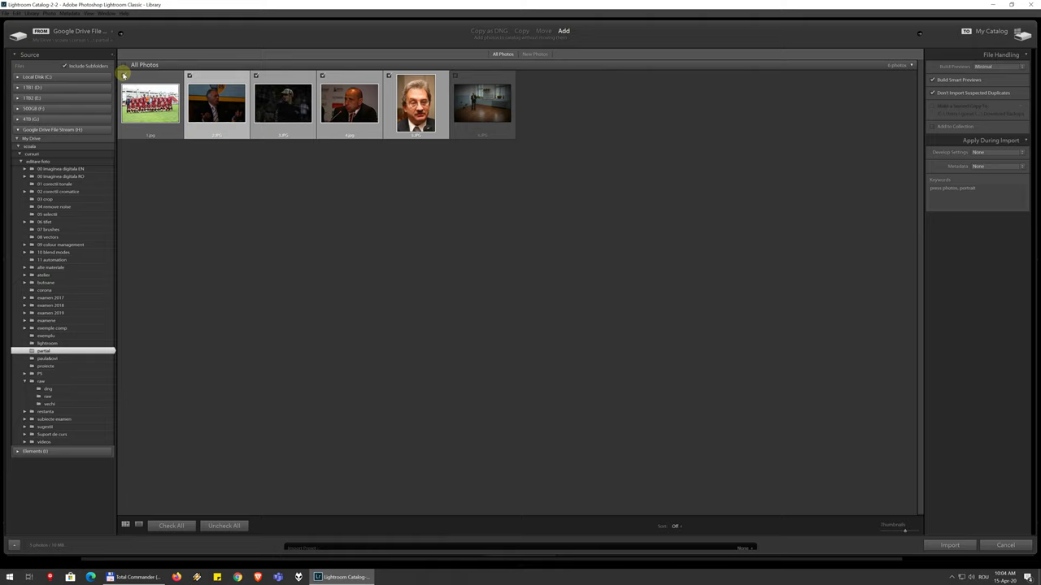
{"action": "left_click", "coordinate": [123, 76]}
Step: Return to the Keywords box, selecting and then deselecting its text
{"action": "left_click", "coordinate": [982, 202]}
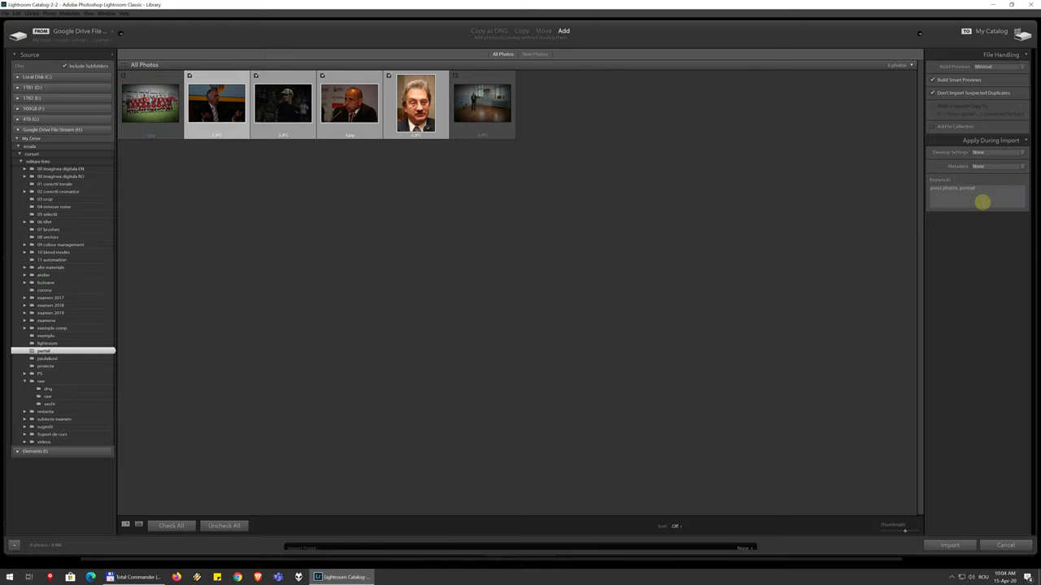
{"action": "left_click", "coordinate": [987, 200]}
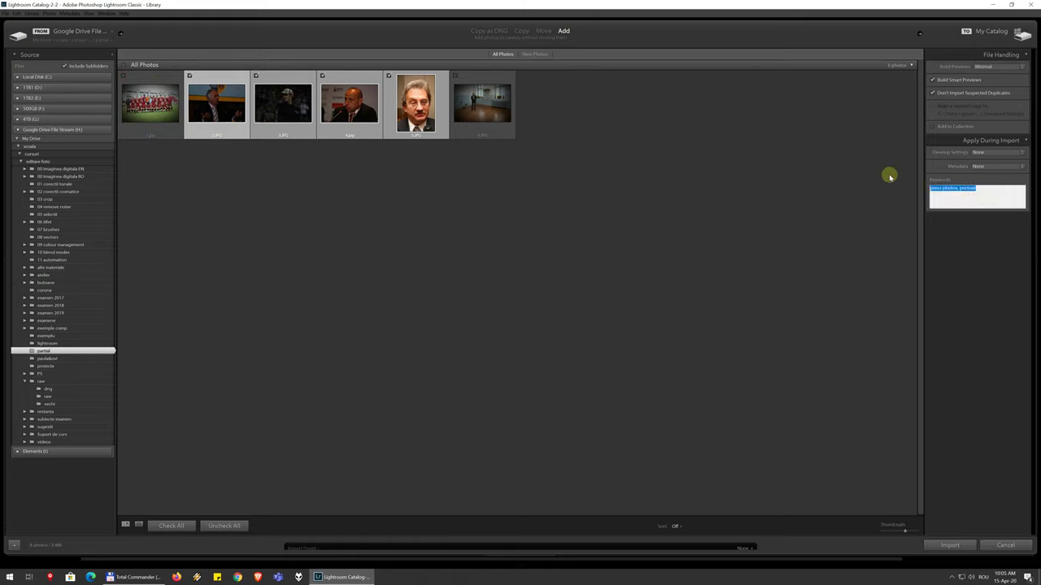
{"action": "left_click", "coordinate": [985, 188]}
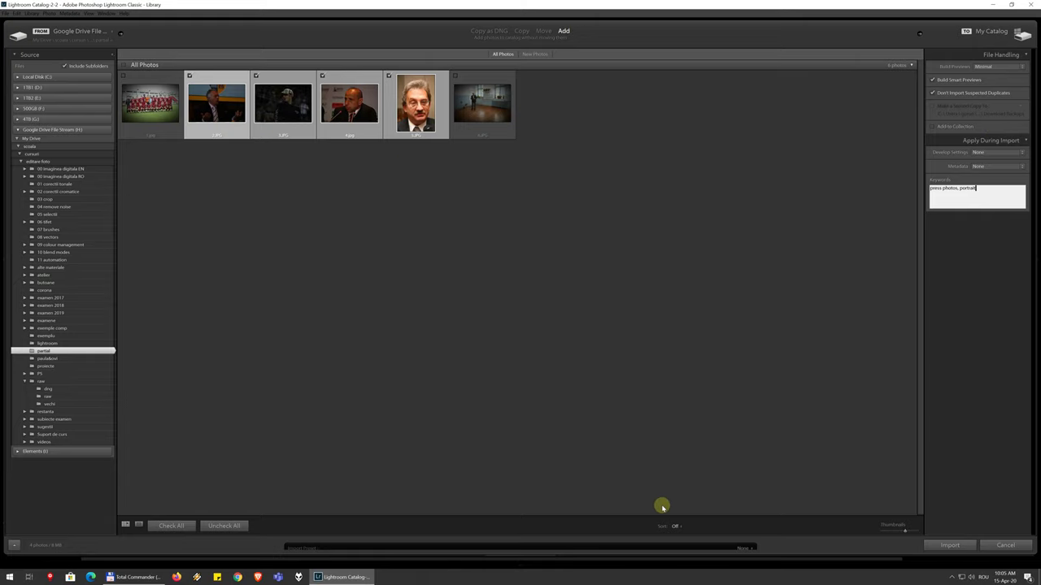
Step: Open the 'Sort: Off' popup in the toolbar under the preview grid
{"action": "left_click", "coordinate": [674, 526]}
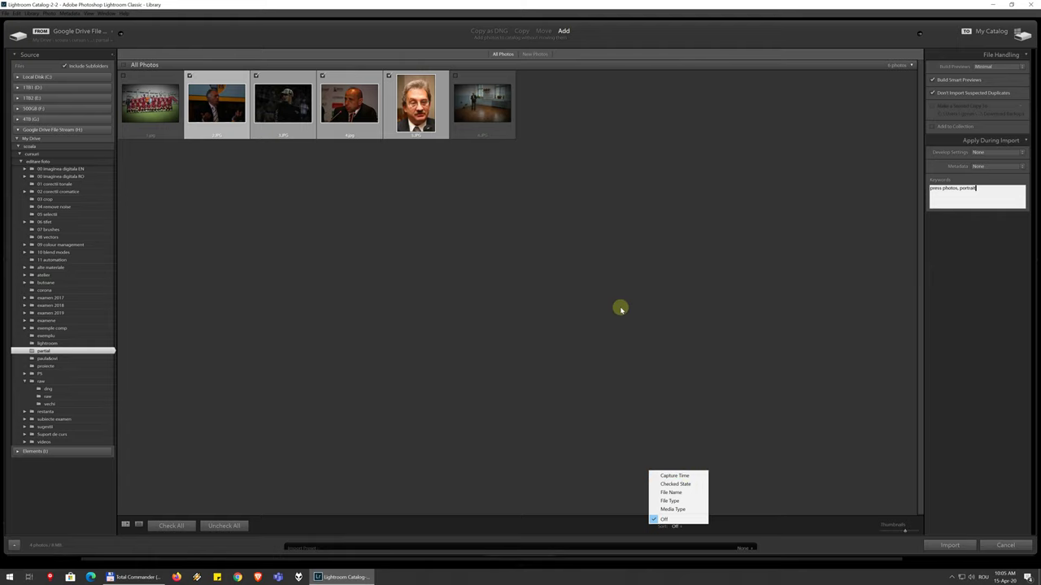
Step: Leave sorting Off and the Import Preset at None
{"action": "left_click", "coordinate": [662, 526]}
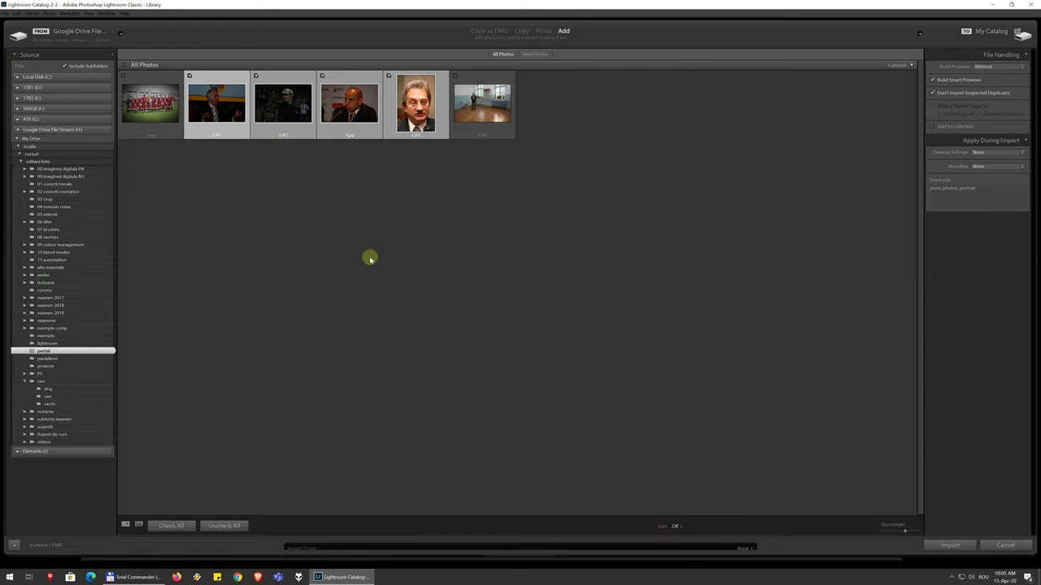
{"action": "left_click", "coordinate": [742, 548]}
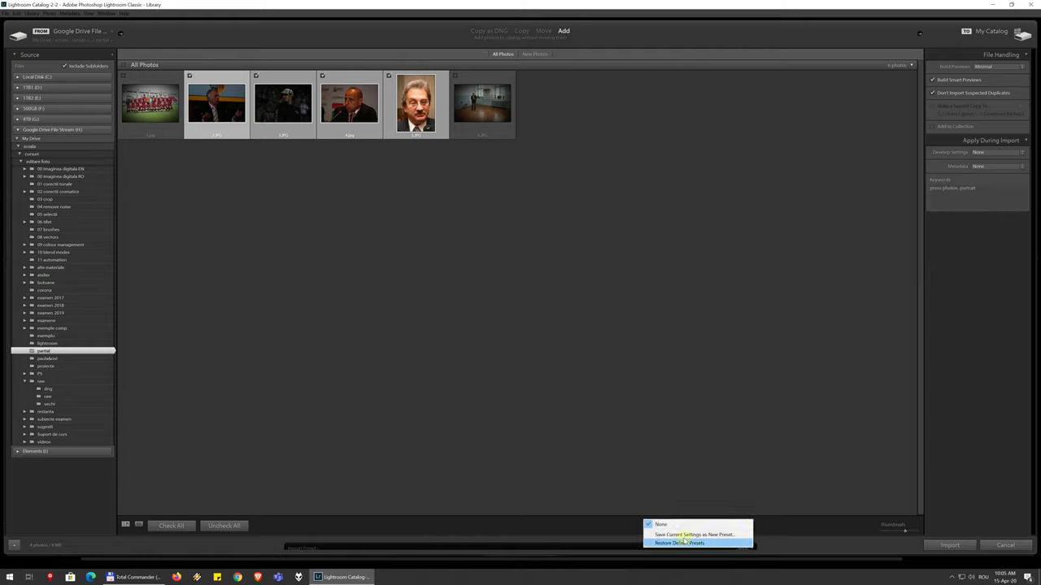
{"action": "left_click", "coordinate": [811, 548]}
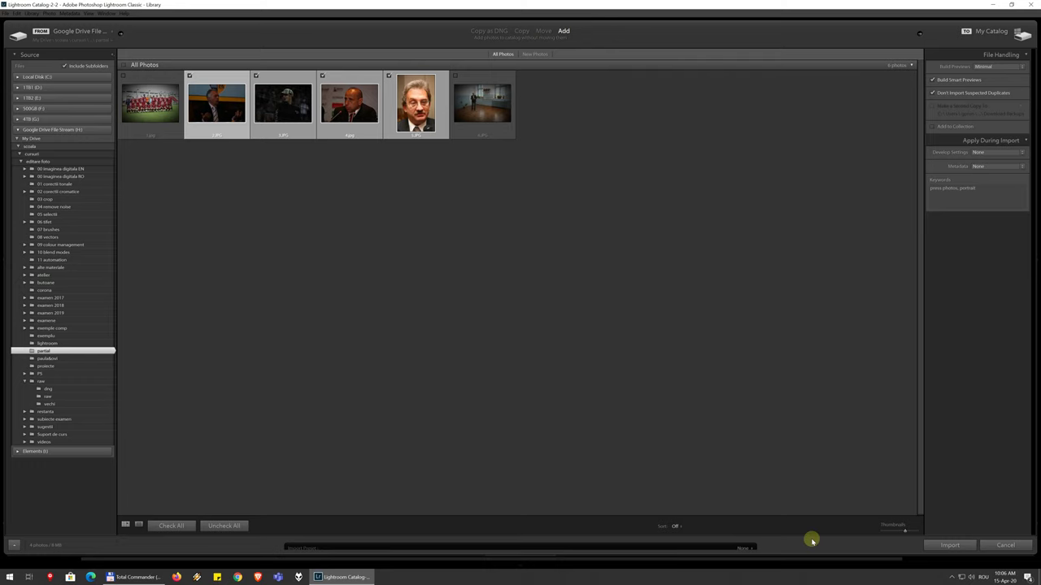
Step: Import the four checked photos tagged portrait and press photos, and dismiss the Smart Previews notice
{"action": "left_click", "coordinate": [948, 546]}
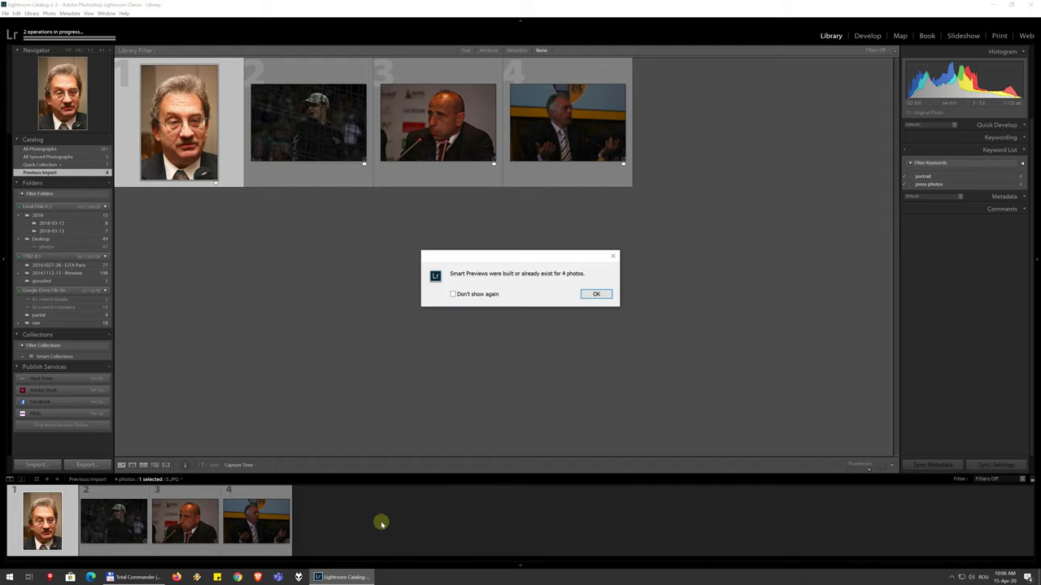
{"action": "left_click", "coordinate": [598, 295]}
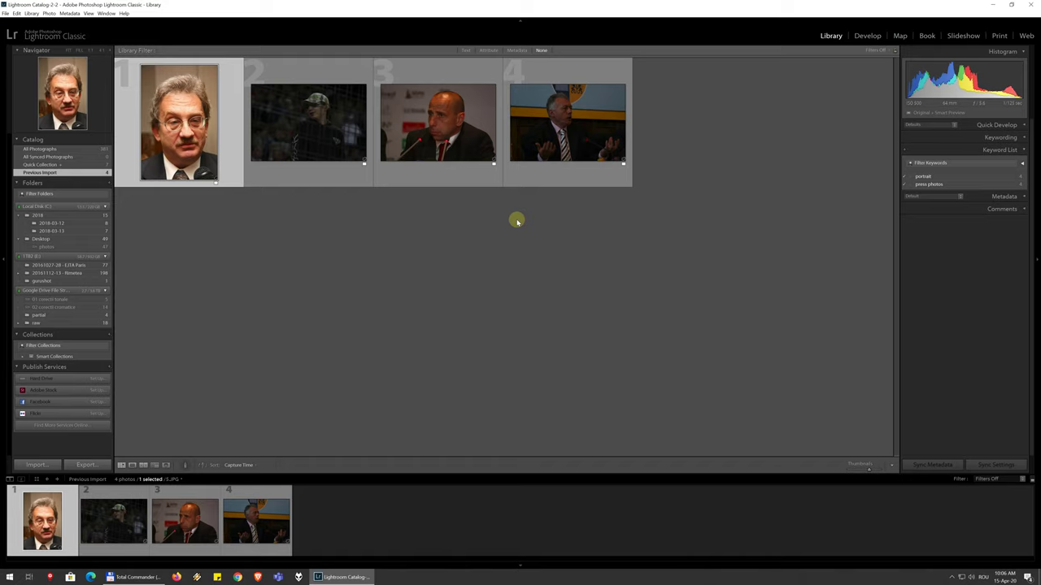
{"action": "mouse_move", "coordinate": [198, 161]}
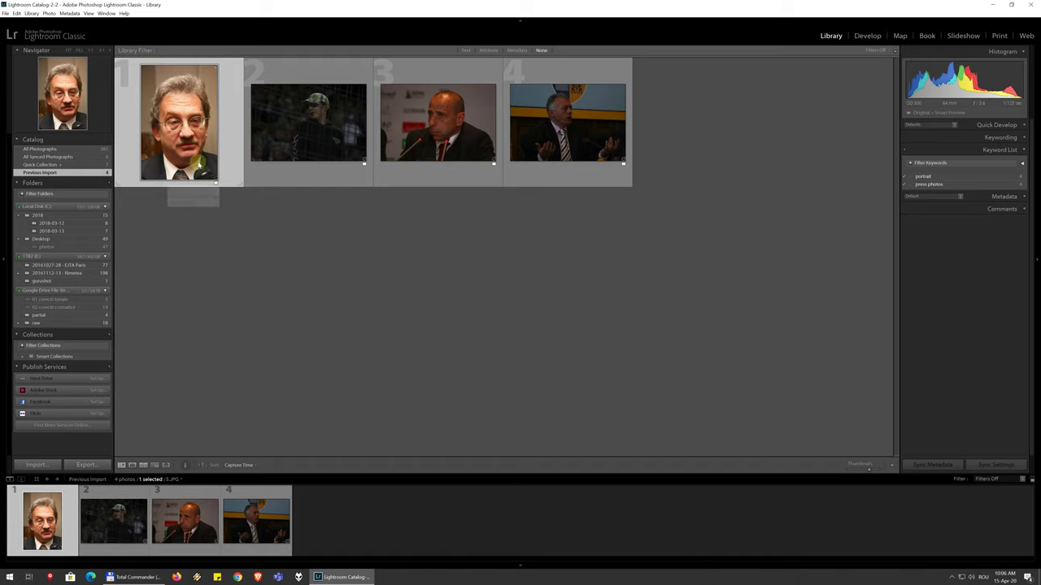